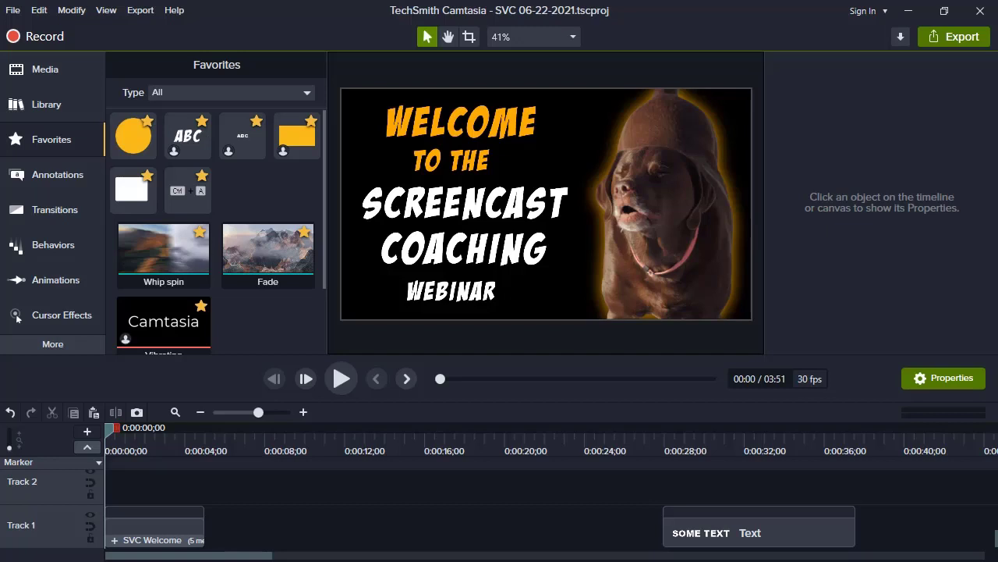
- Move the playhead to about 0:34 so the SOME TEXT title appears in the preview
left_click_drag(594, 439, 675, 437)
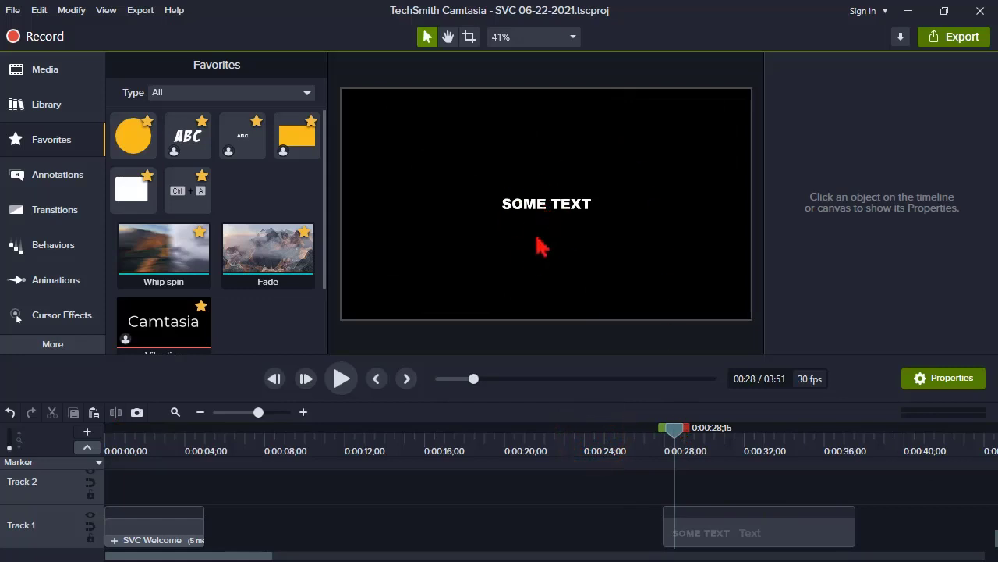
left_click(257, 553)
left_click_drag(268, 557, 323, 556)
left_click_drag(390, 436, 503, 446)
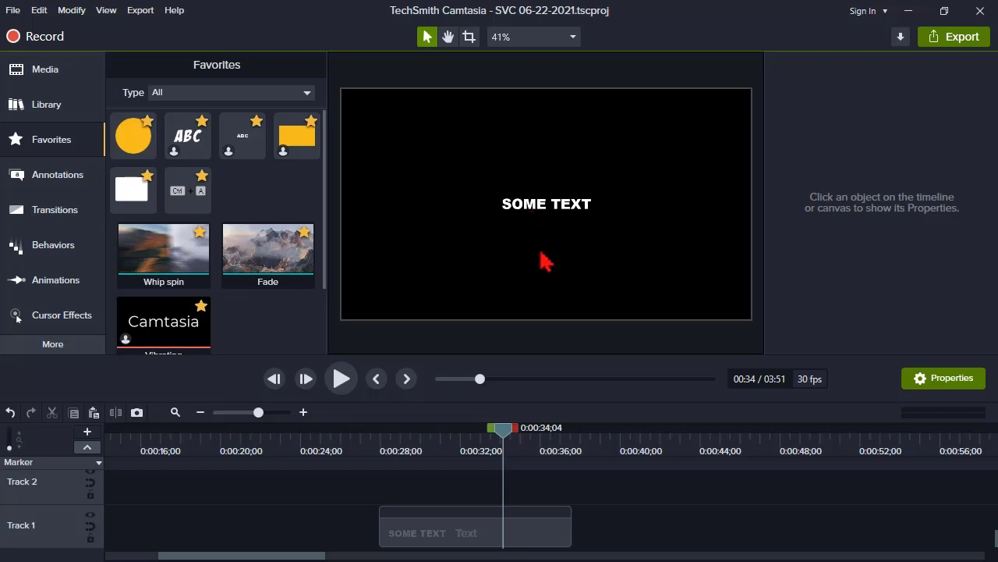
- Add an animation to the SOME TEXT callout at 0:01 that grows its text to size 127
left_click(494, 538)
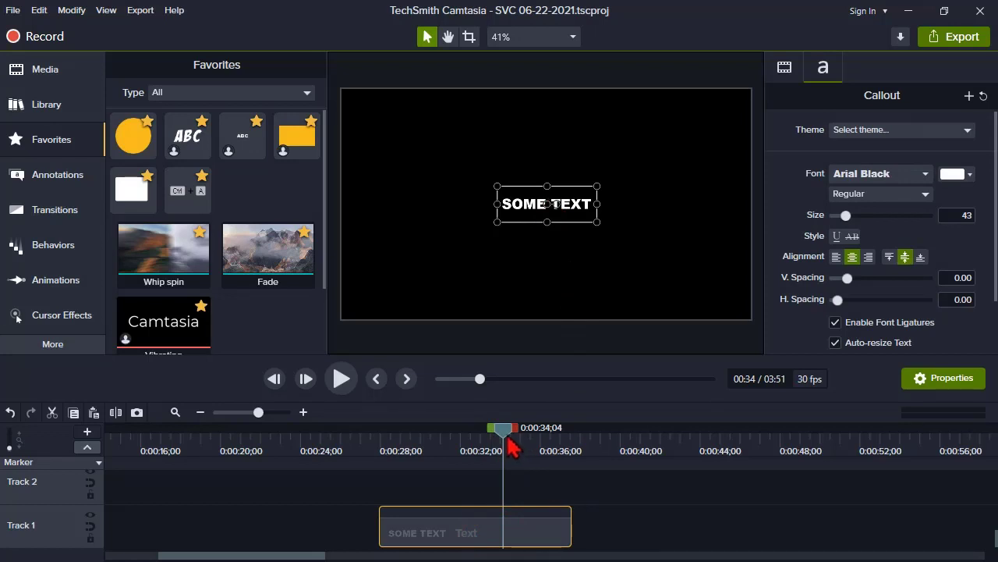
mouse_move(499, 439)
left_mouse_down()
mouse_move(466, 431)
mouse_move(493, 444)
left_mouse_up()
key("shift+a")
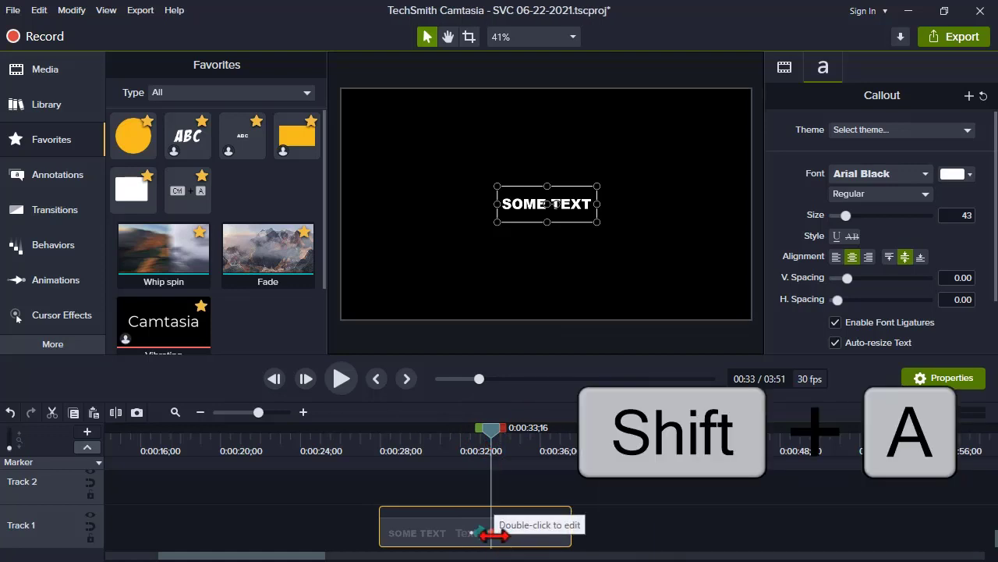
left_click_drag(492, 534, 506, 534)
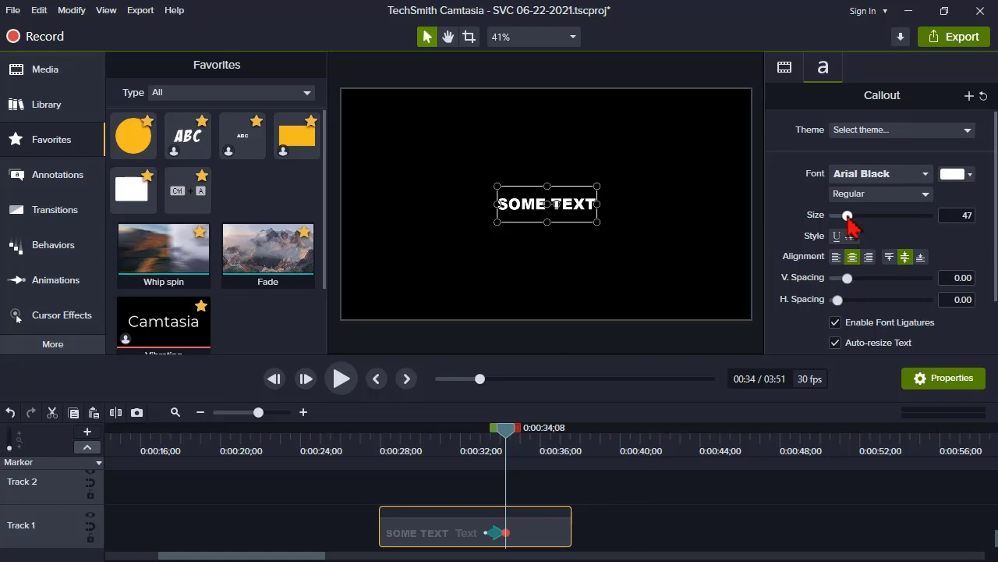
left_click_drag(849, 219, 879, 219)
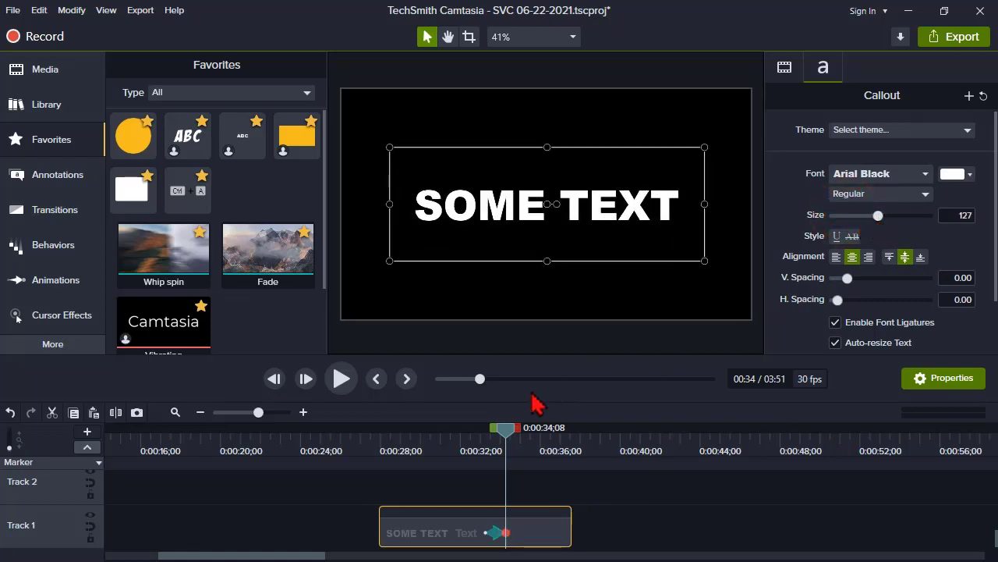
- Check the callout at the animation's start and end, reviewing its scale and text settings
left_click(468, 445)
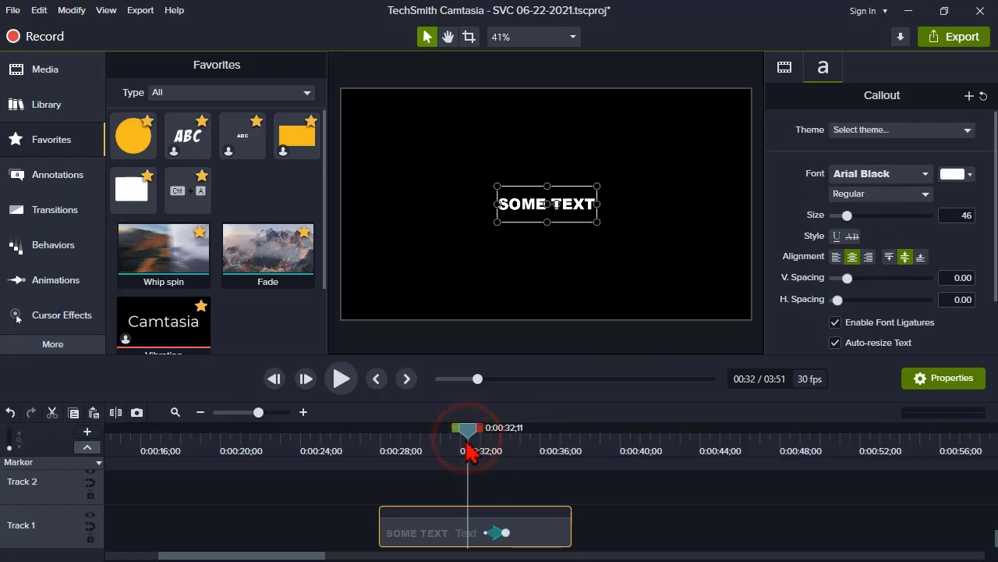
left_click(503, 443)
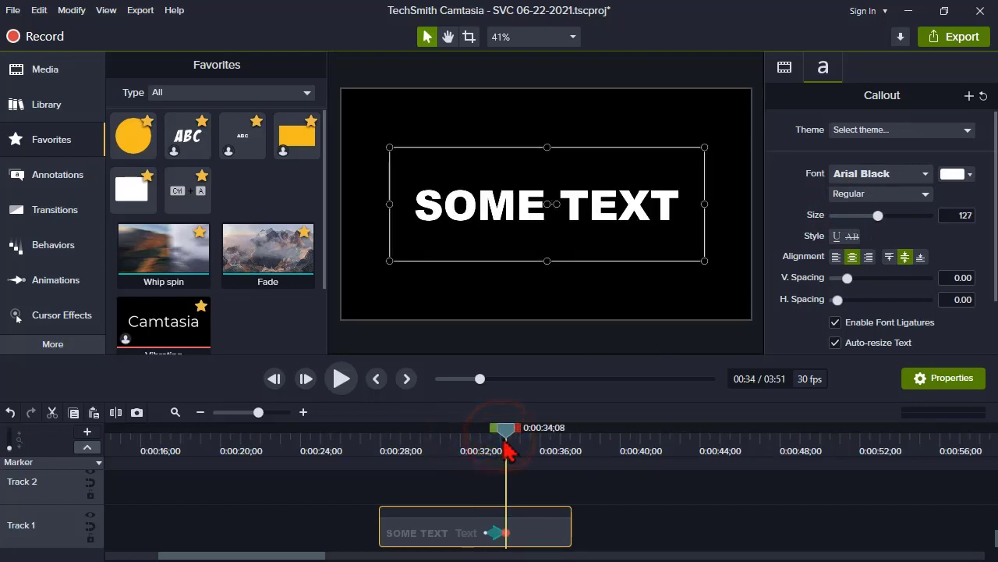
left_click(785, 70)
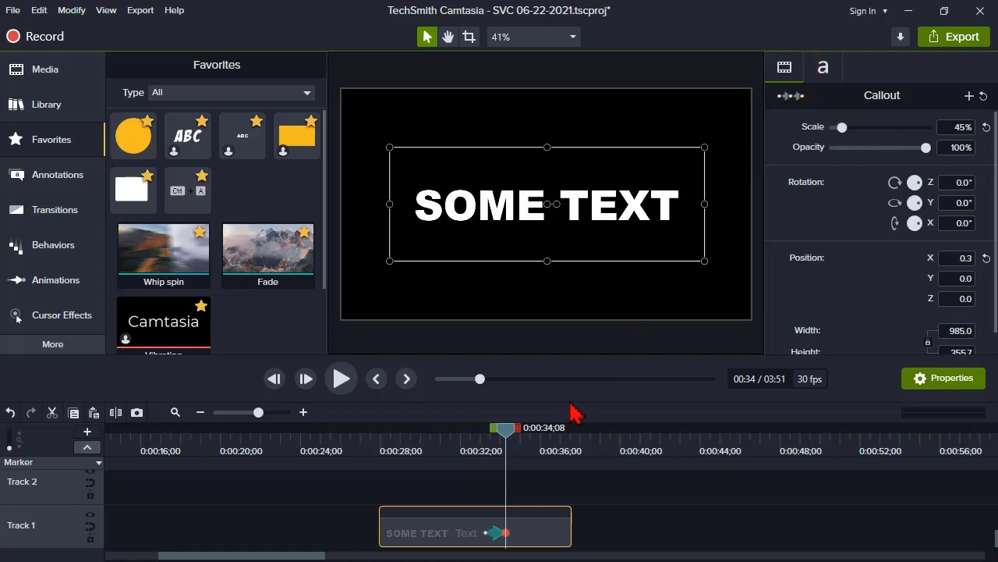
left_click(823, 70)
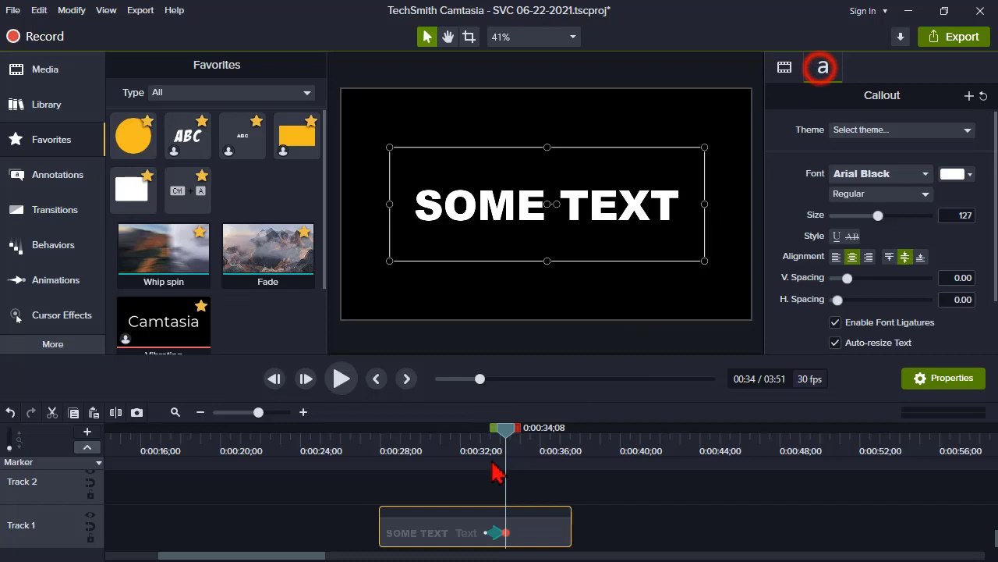
left_click(473, 434)
- Shift the text-size animation earlier, shorten it, and replay the growth in the preview
left_click_drag(485, 533, 397, 531)
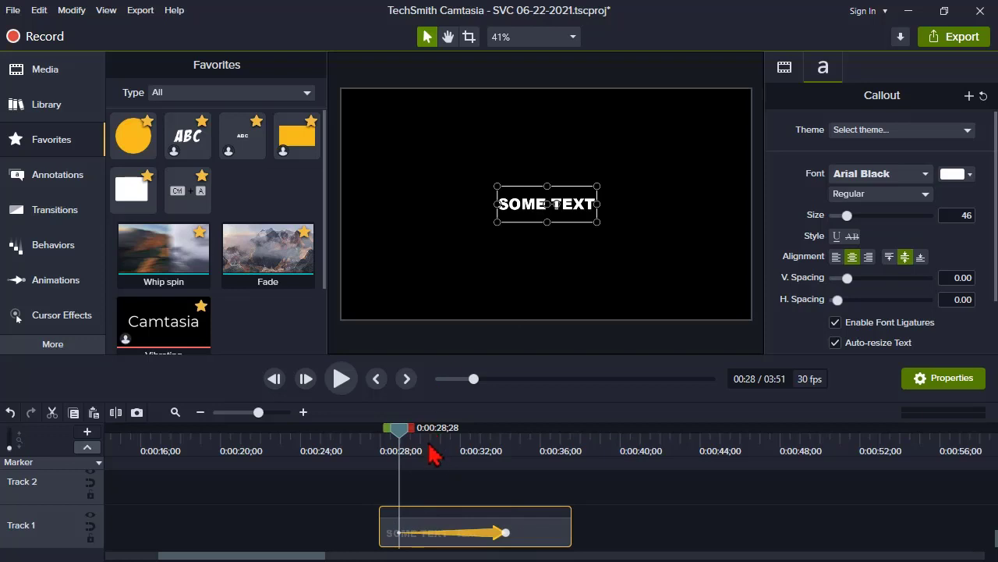
left_click_drag(459, 355, 458, 357)
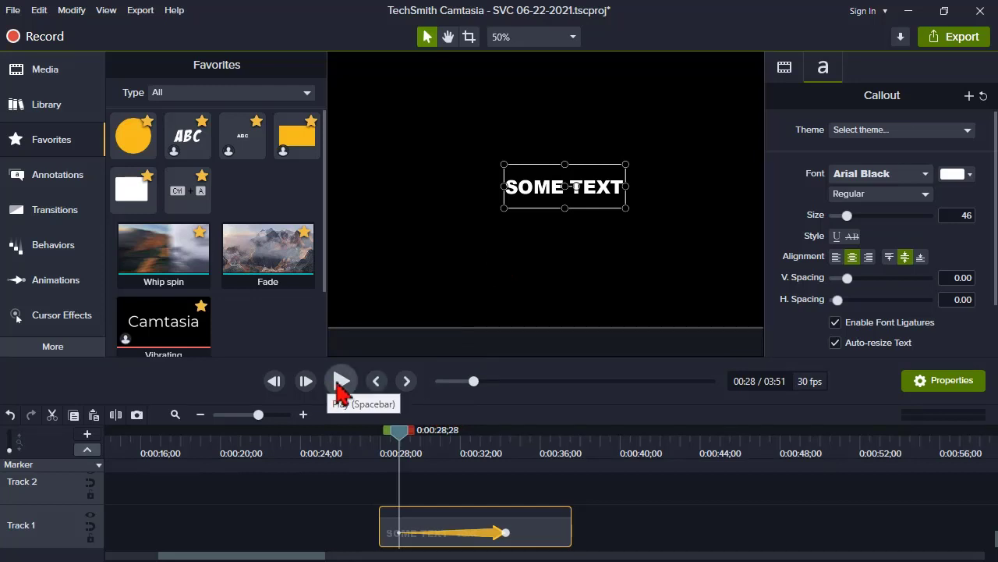
left_click(340, 382)
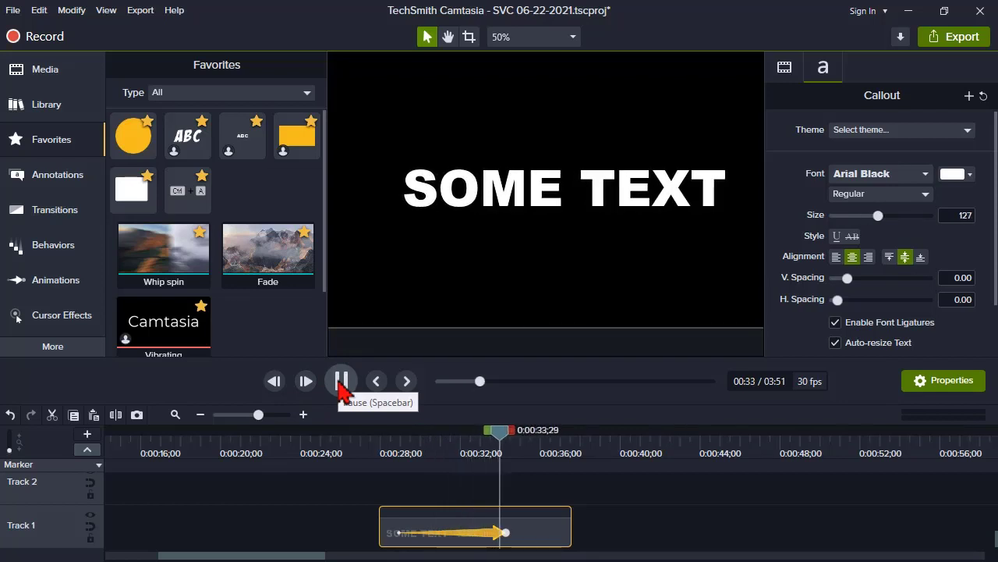
left_click(341, 383)
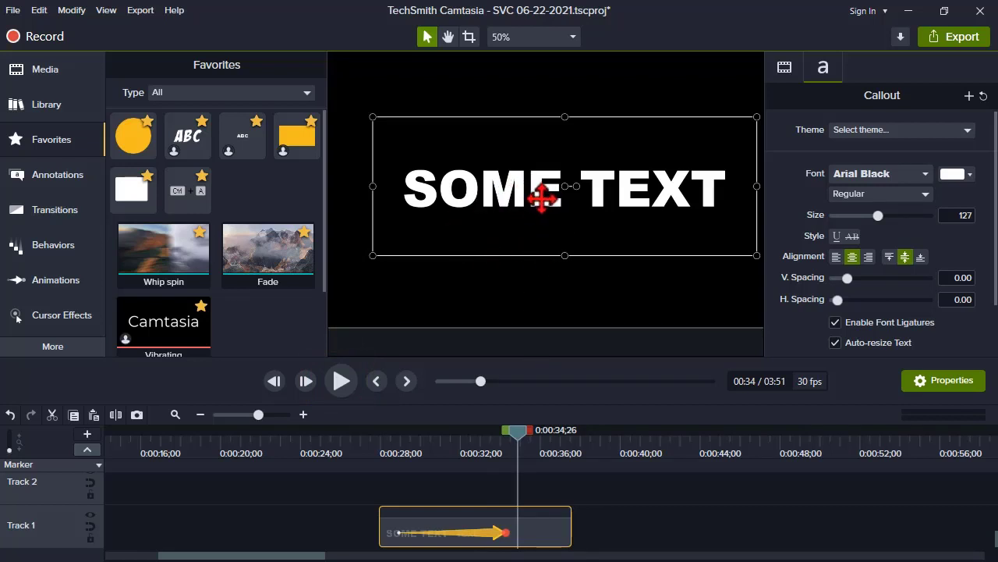
left_click_drag(494, 535, 526, 534)
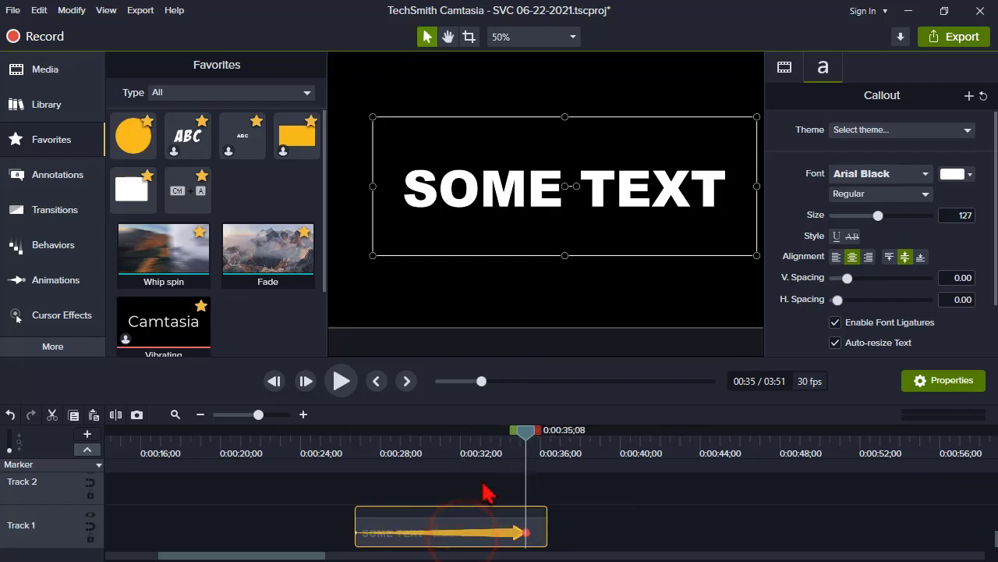
left_click(351, 456)
left_click(342, 381)
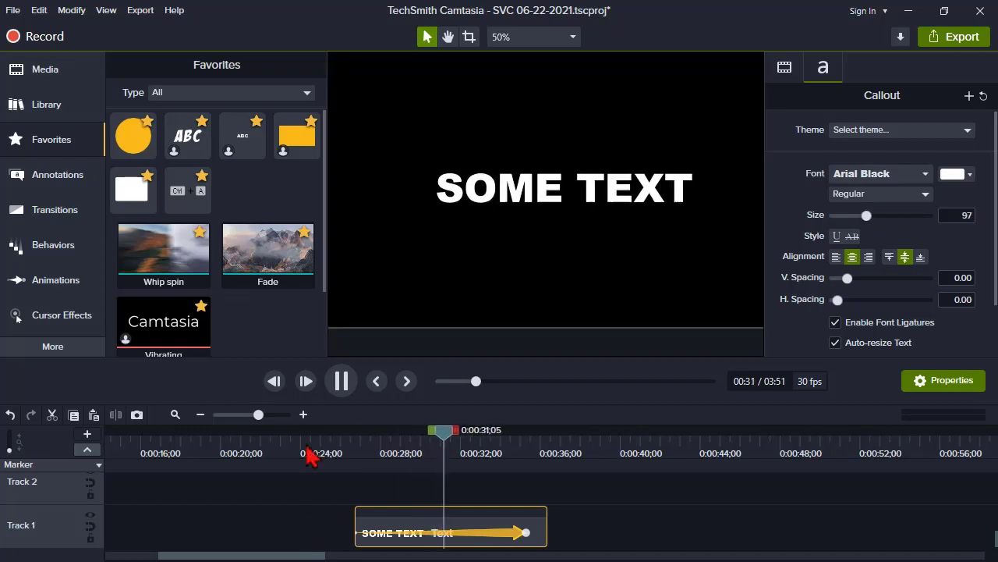
left_click(342, 381)
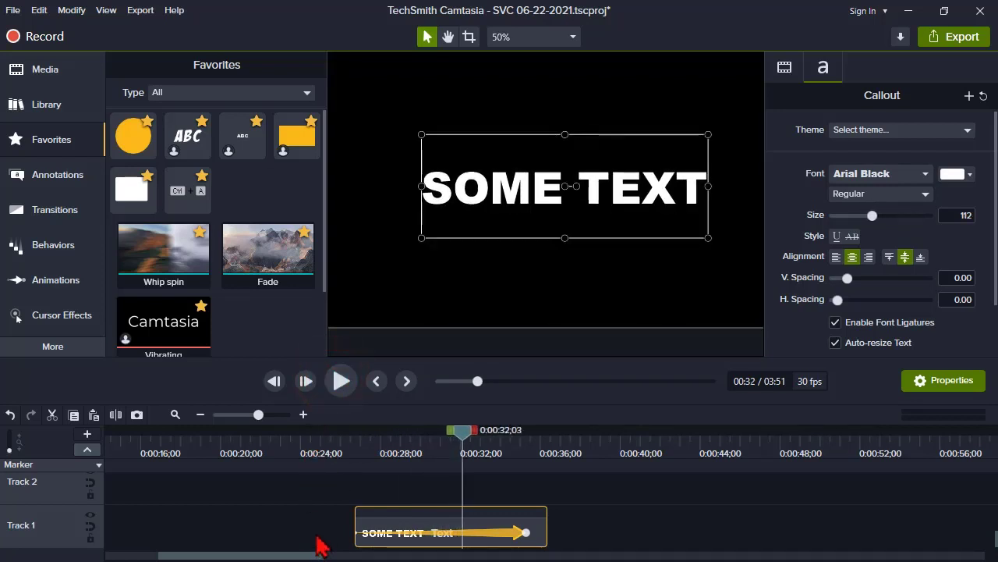
- Delete the scale animation from the SOME TEXT clip on Track 1
left_click(503, 534)
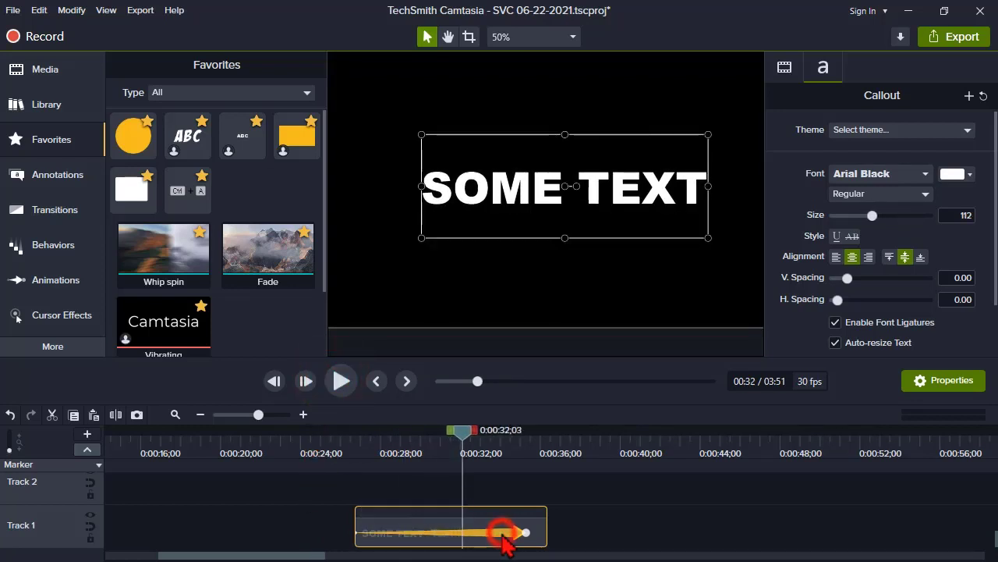
left_click(503, 533)
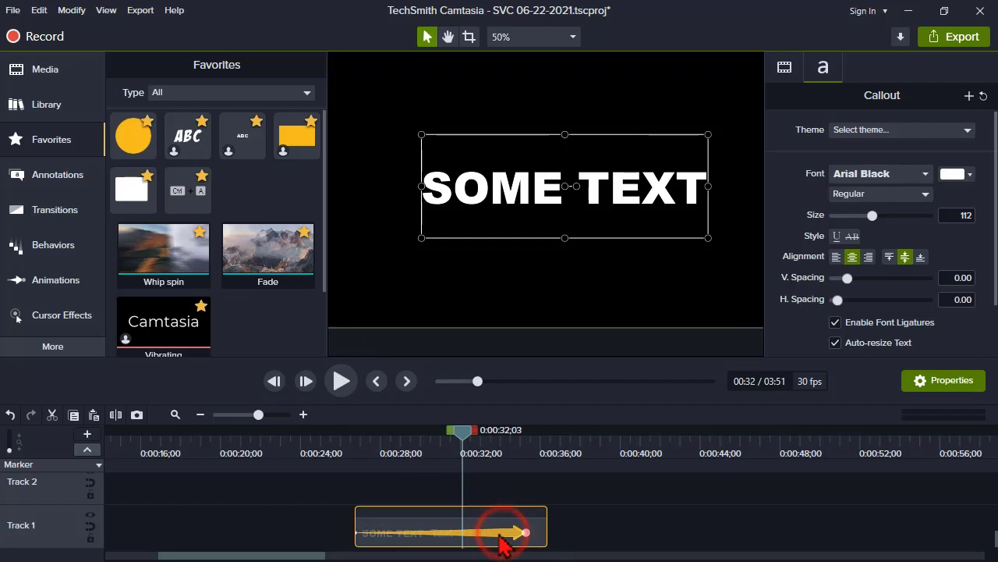
key("Delete")
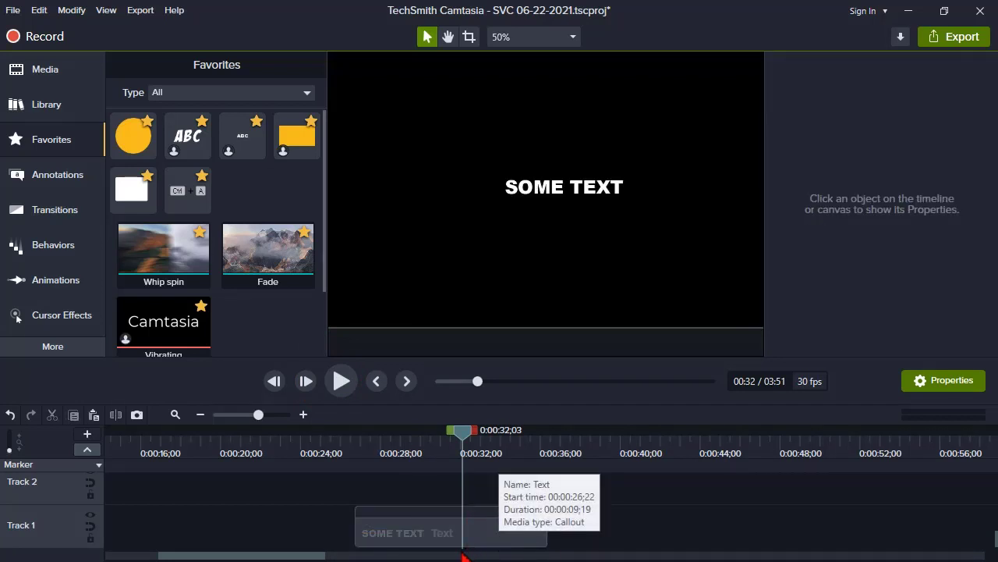
- Group the SOME TEXT callout clip into its own group, Group 4
left_click(428, 535)
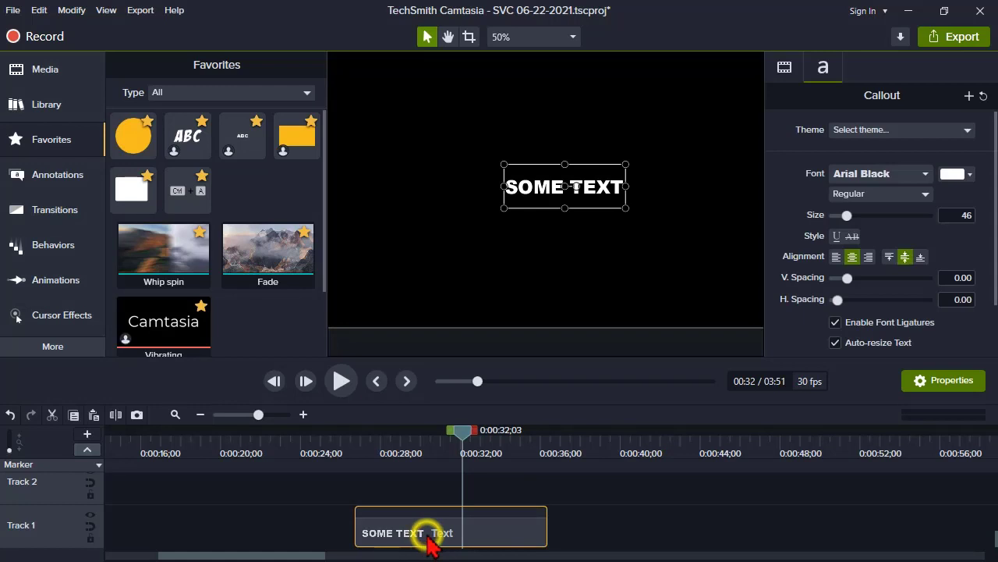
right_click(428, 536)
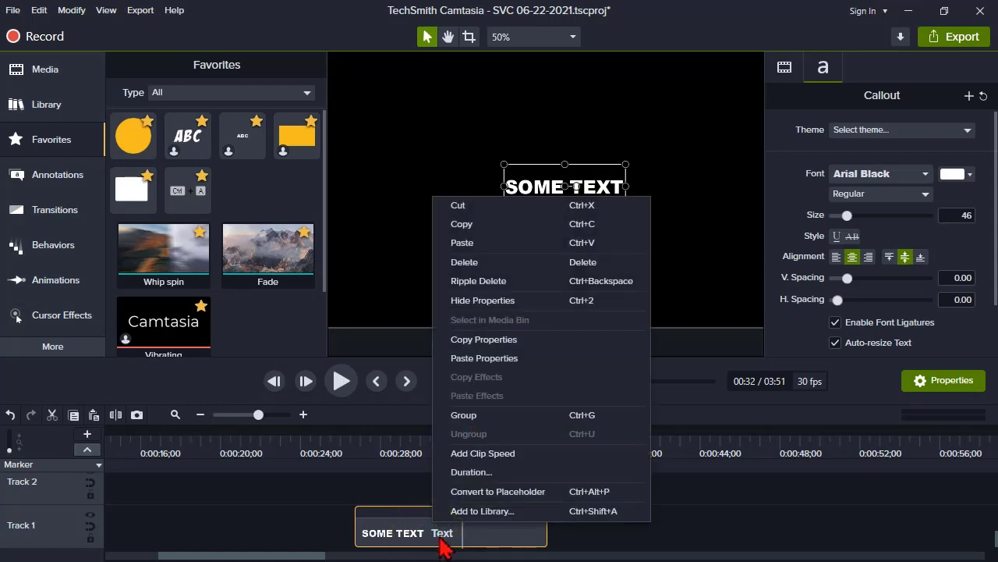
left_click(453, 415)
- Animate Group 4 scaling from 100% to 277.6% and preview the playback
left_click_drag(459, 441, 484, 440)
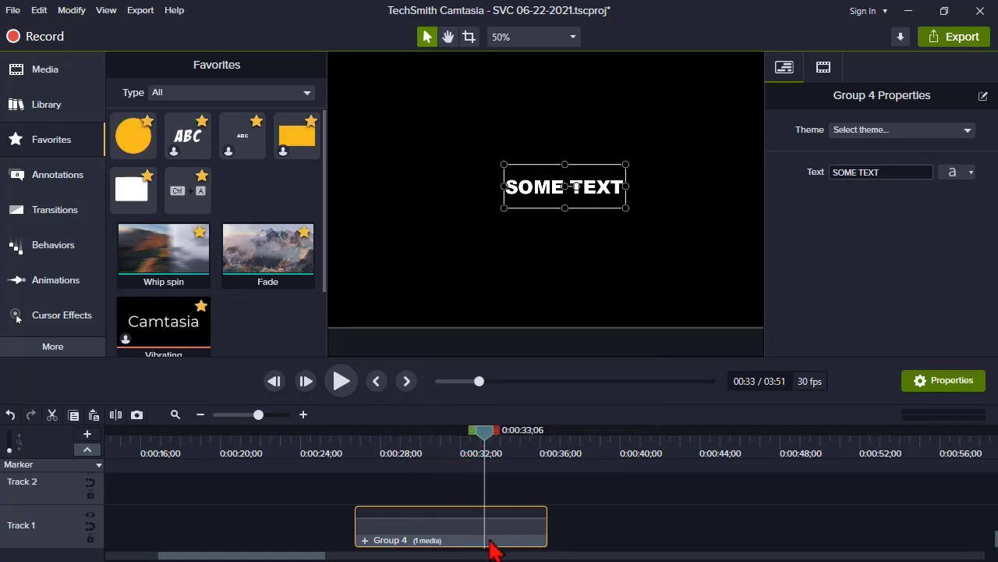
left_click_drag(466, 531, 345, 535)
key("ctrl+z")
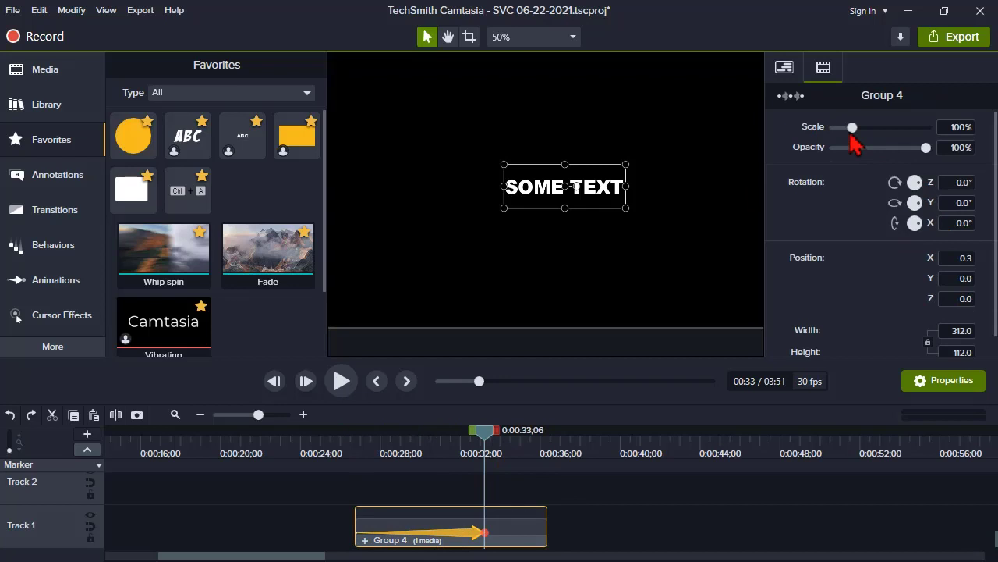
left_click_drag(851, 131, 886, 141)
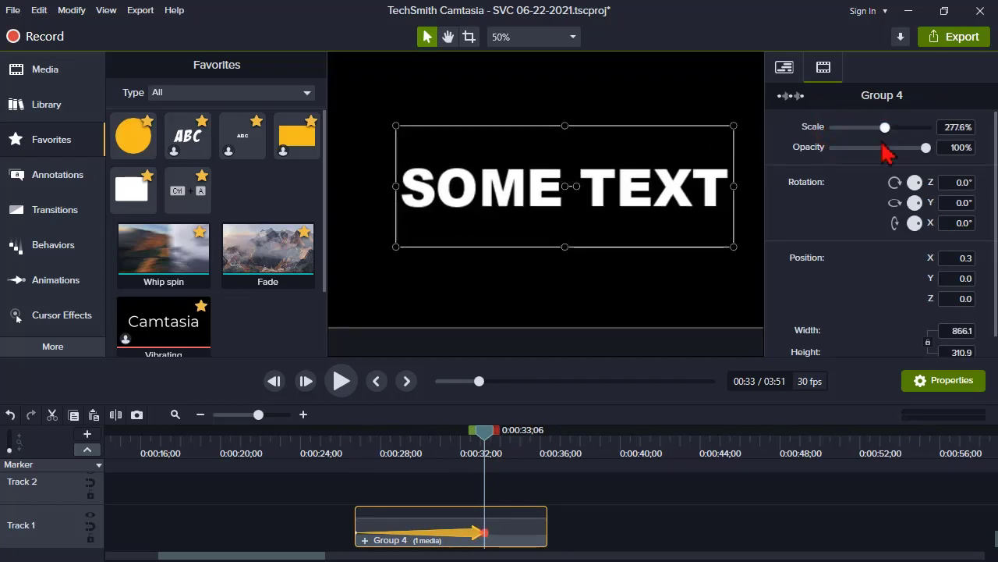
left_click_drag(339, 459, 369, 460)
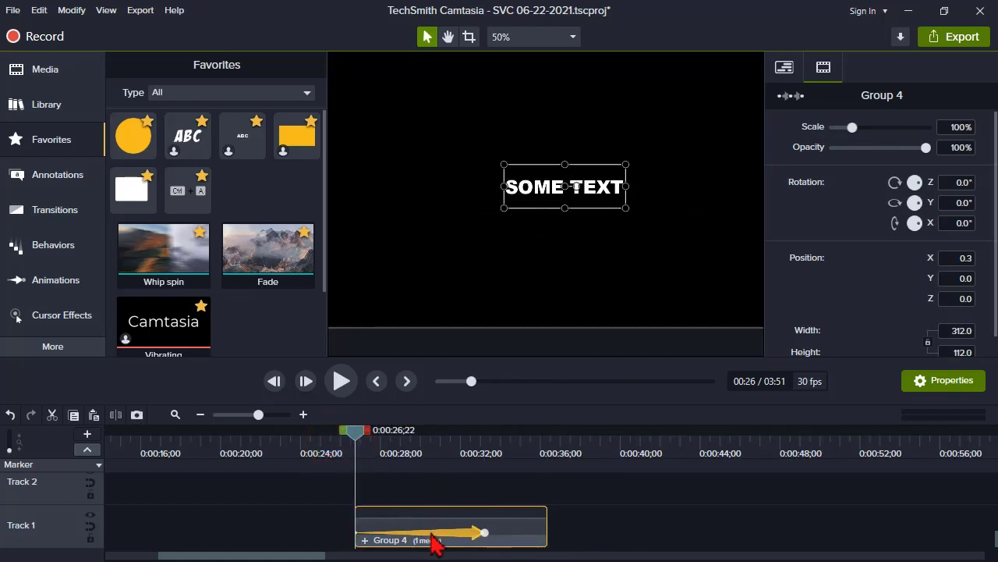
left_click(341, 381)
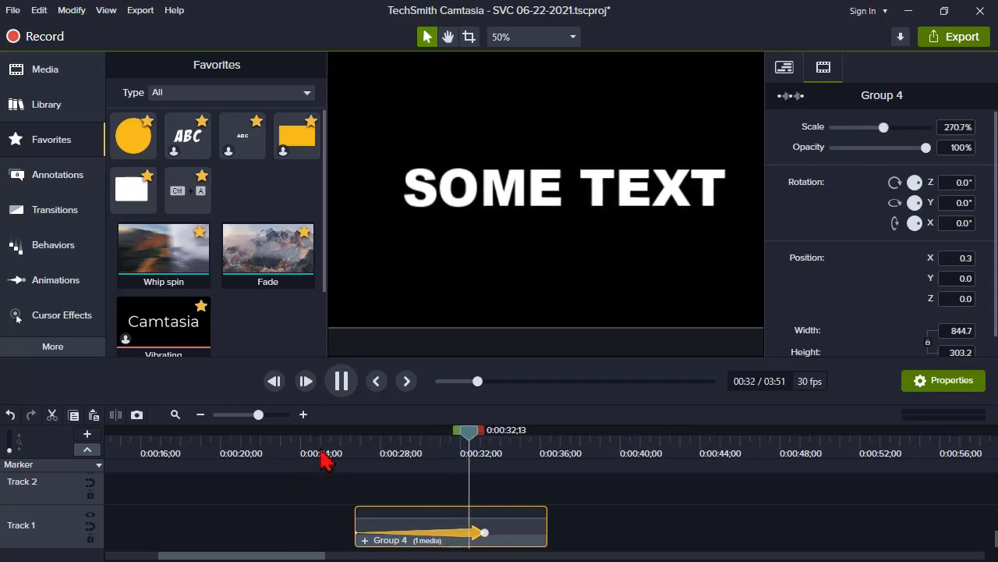
left_click(341, 381)
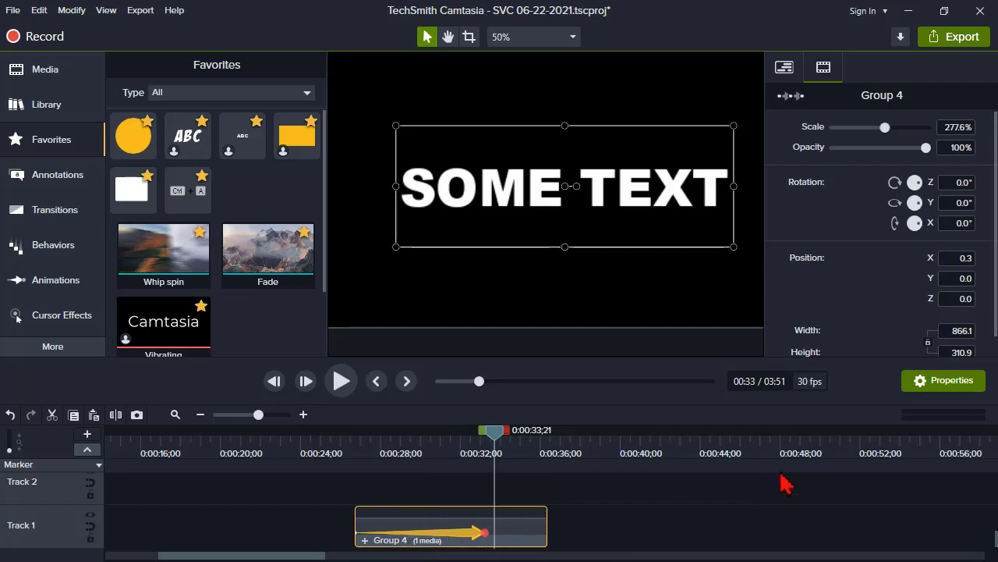
- Replace the group's SOME TEXT title with 'SLIDE 1'
left_click(783, 69)
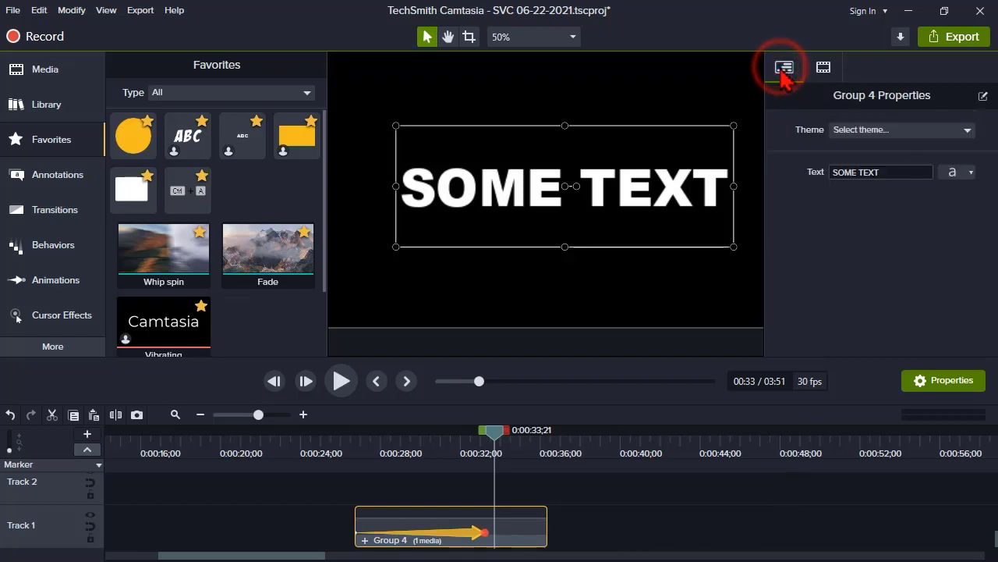
left_click(911, 171)
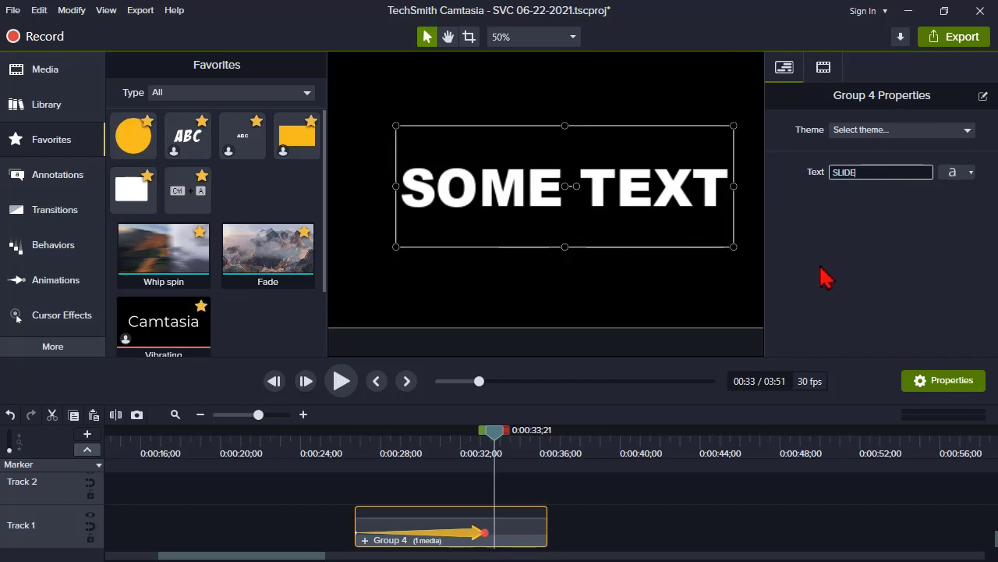
type("SLIDE 1")
key("Return")
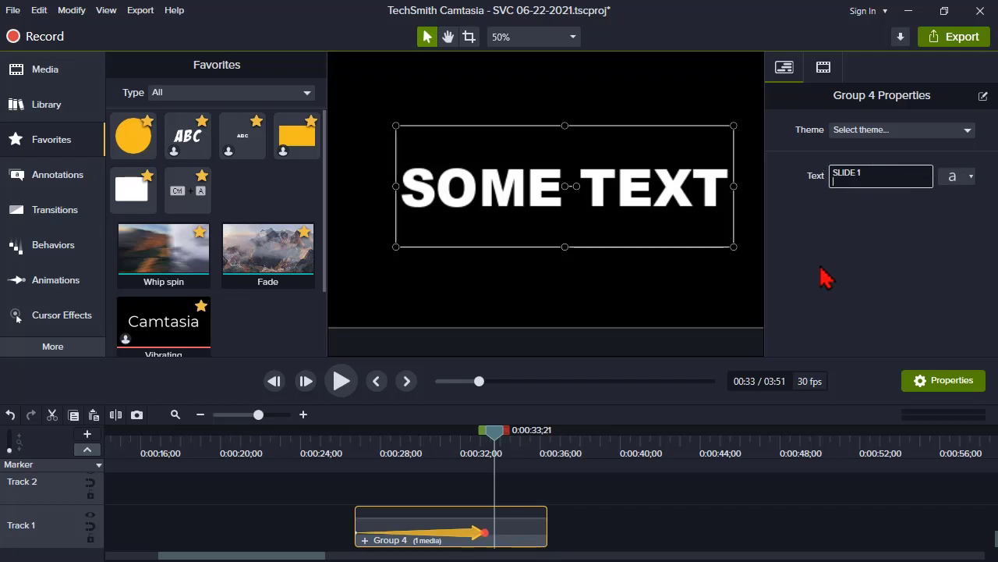
left_click(437, 449)
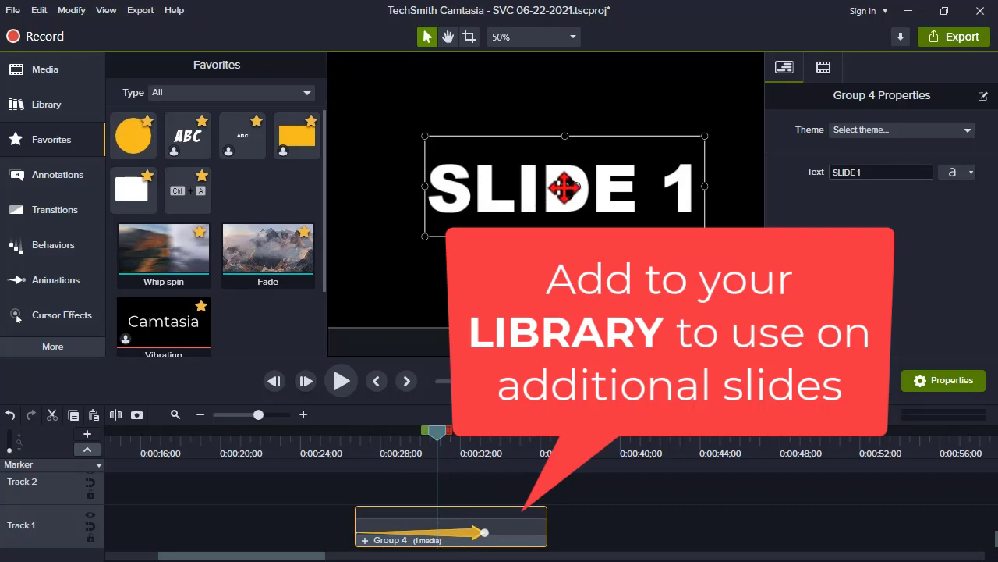
- Play the SLIDE 1 scale-up animation from the start of the clip
left_click(430, 486)
left_click(353, 440)
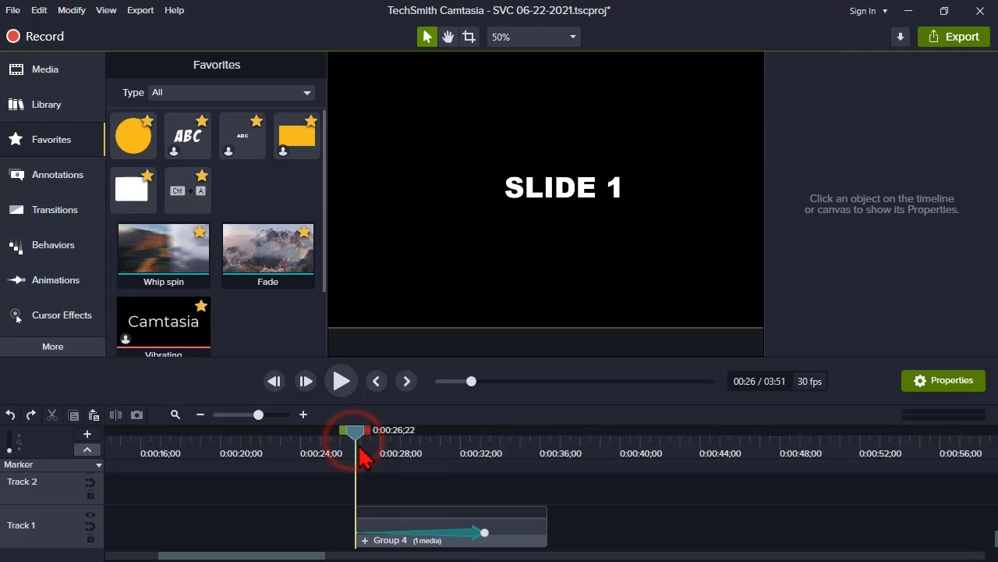
key("space")
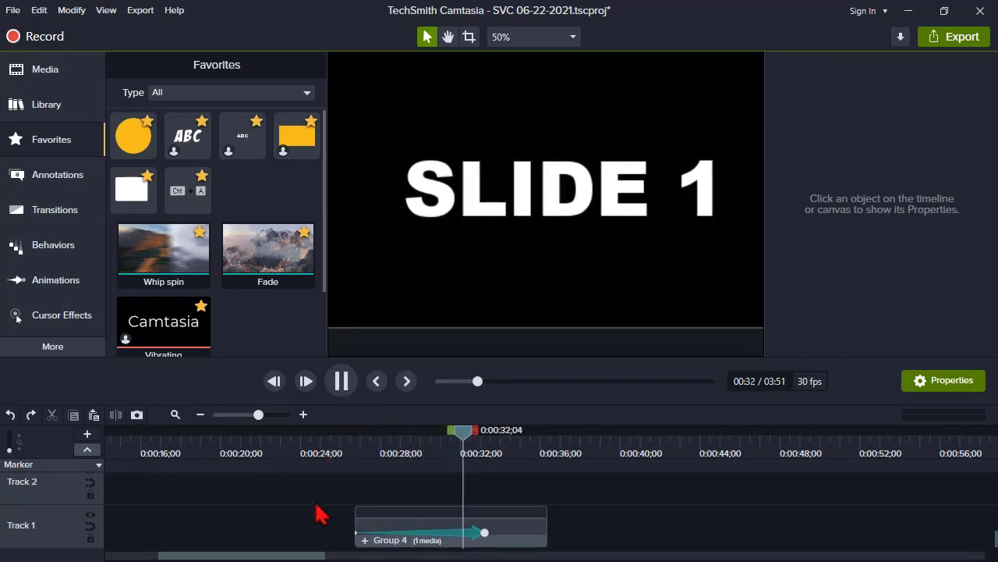
left_click(342, 382)
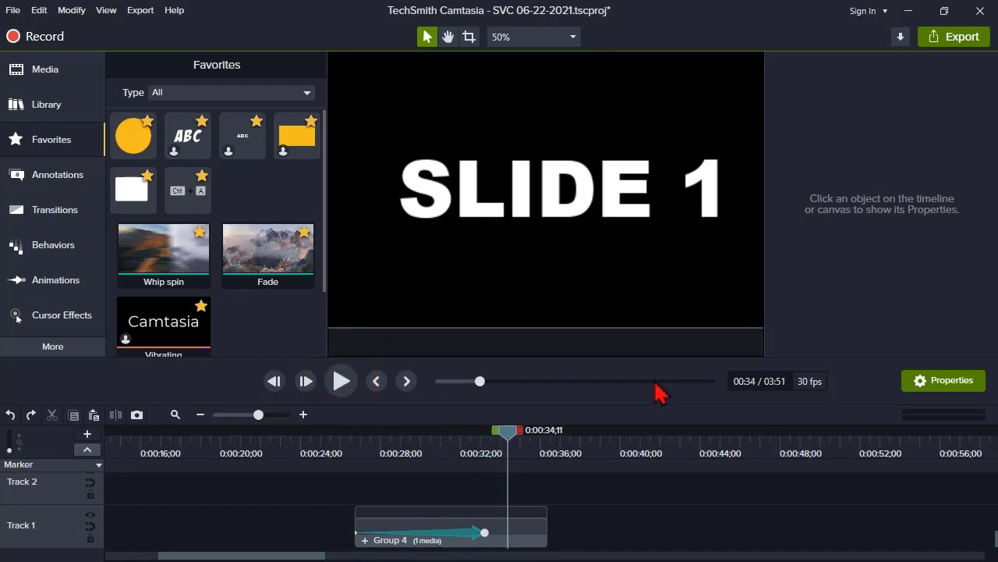